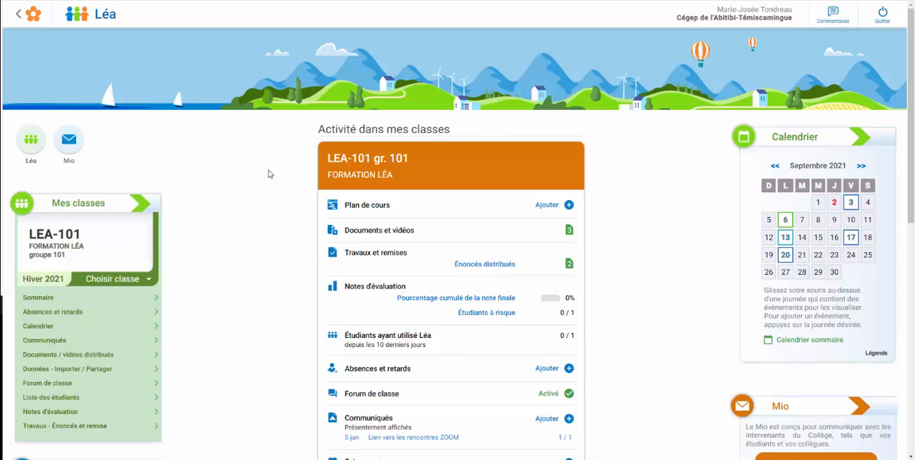
Step: Open the assignments of LEA-101 and start distributing a new assignment titled "Travail numéro 2"
scroll(902, 102, "down", 1)
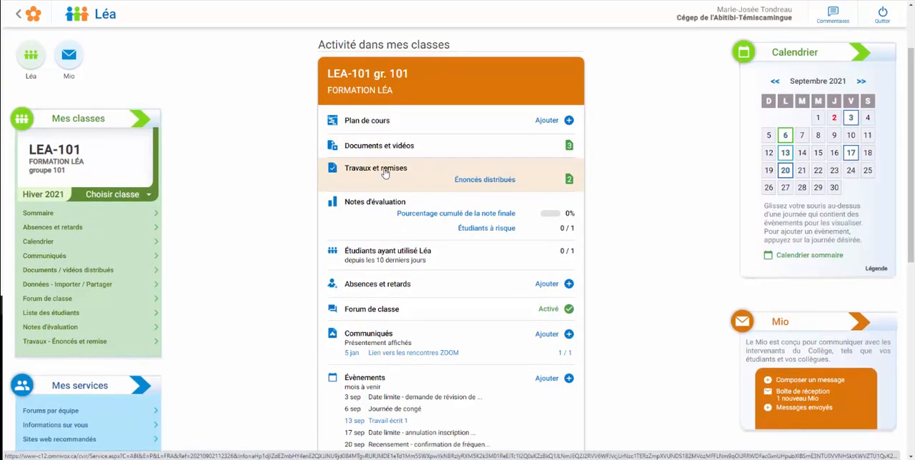
left_click(386, 171)
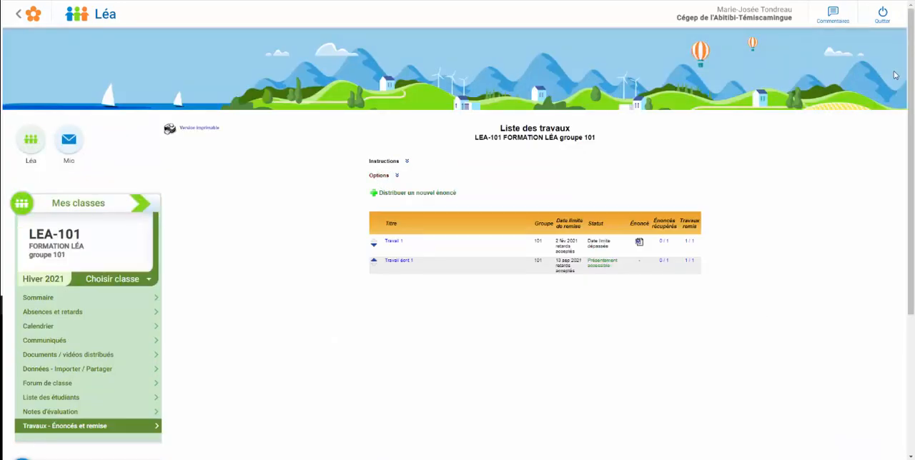
left_click_drag(908, 71, 907, 105)
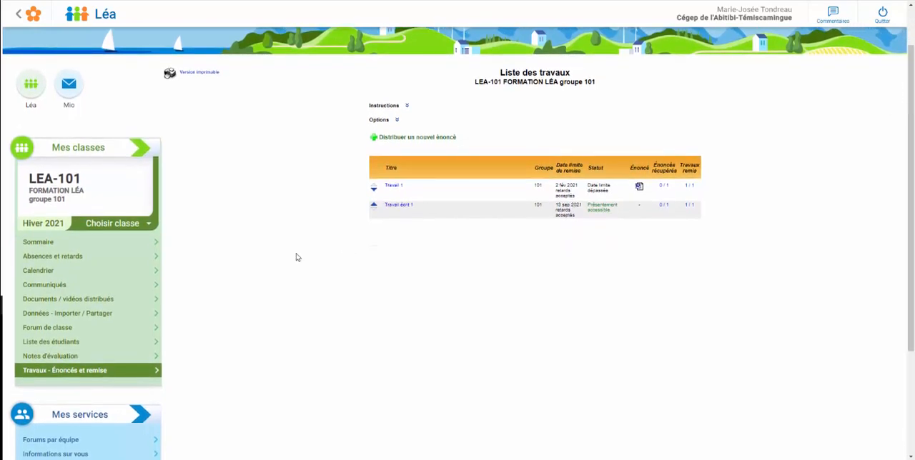
mouse_move(80, 373)
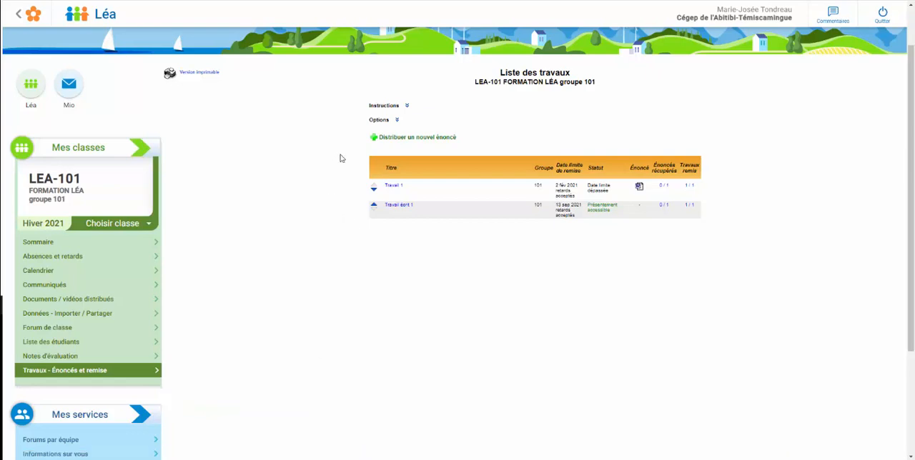
left_click(416, 141)
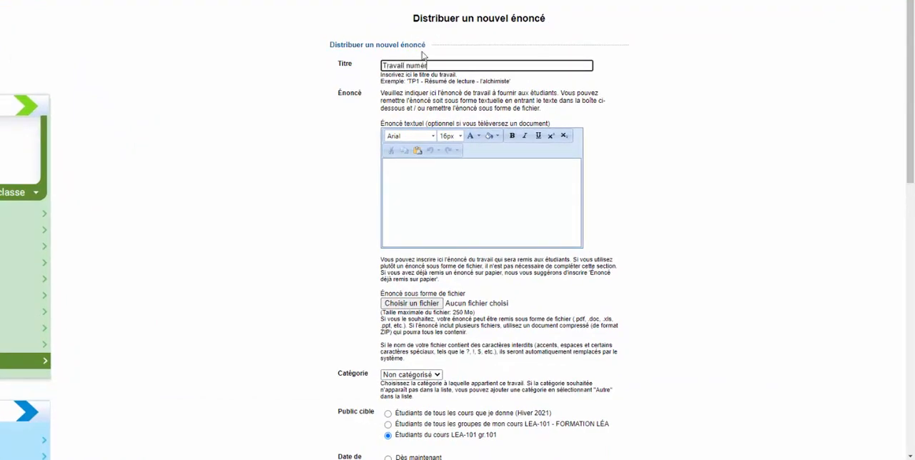
Step: Add the text "Vous devez télécharger le document, le modifier selon les consignes et le remettre en version PDF." and attach Devoir 2.docx
left_click(435, 177)
type("Vous devez télécharger le document, le modifier selon les consignes et le remettre en version PDF")
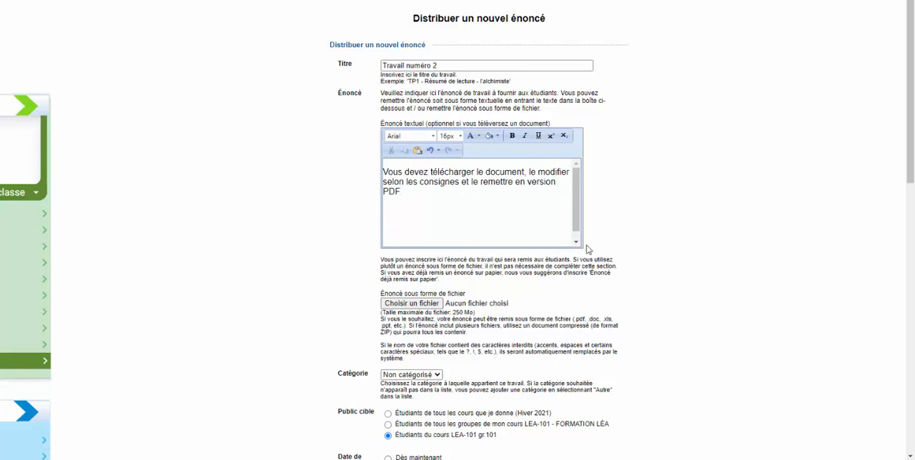
scroll(910, 57, "down", 1)
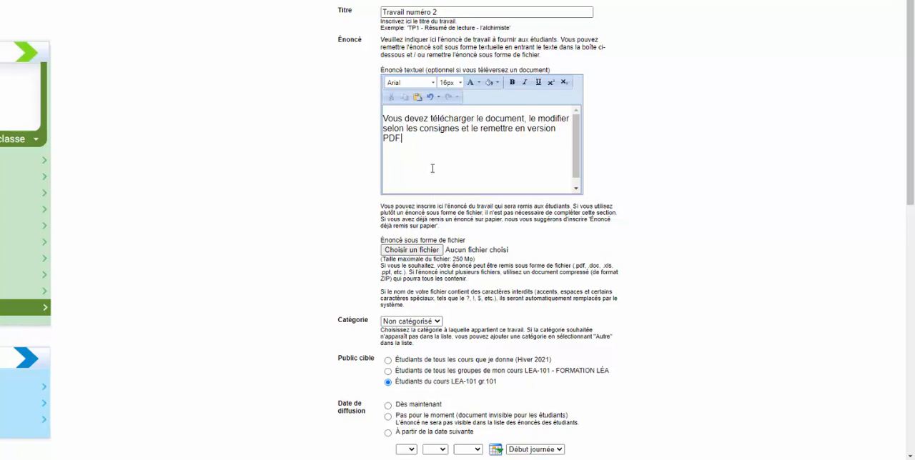
left_click(402, 254)
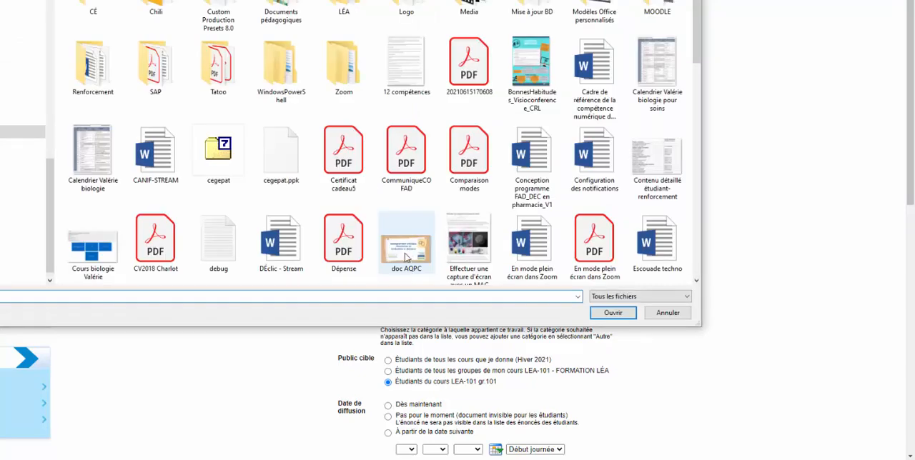
left_click(22, 119)
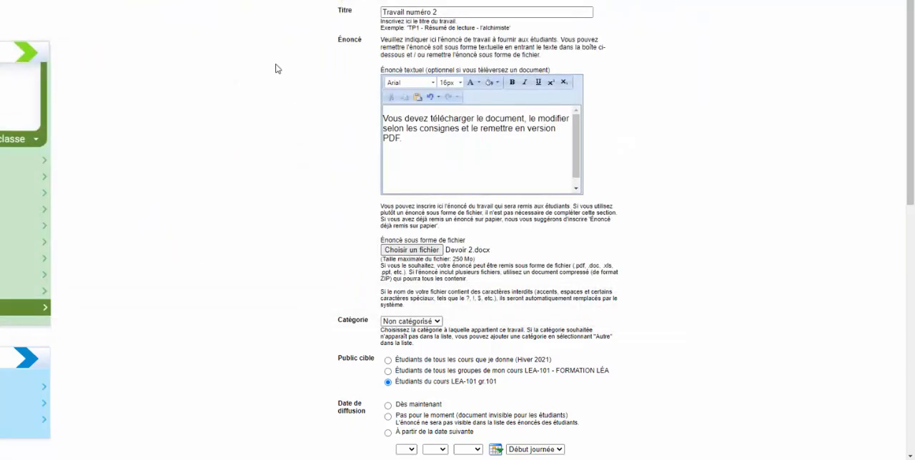
Step: Set the assignment's category to Autre and name the new category "Devoir"
left_click_drag(906, 134, 906, 175)
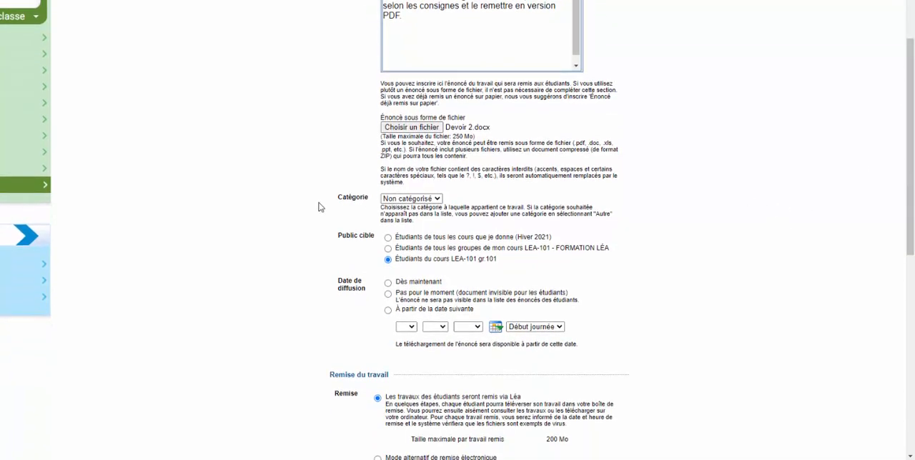
left_click(441, 201)
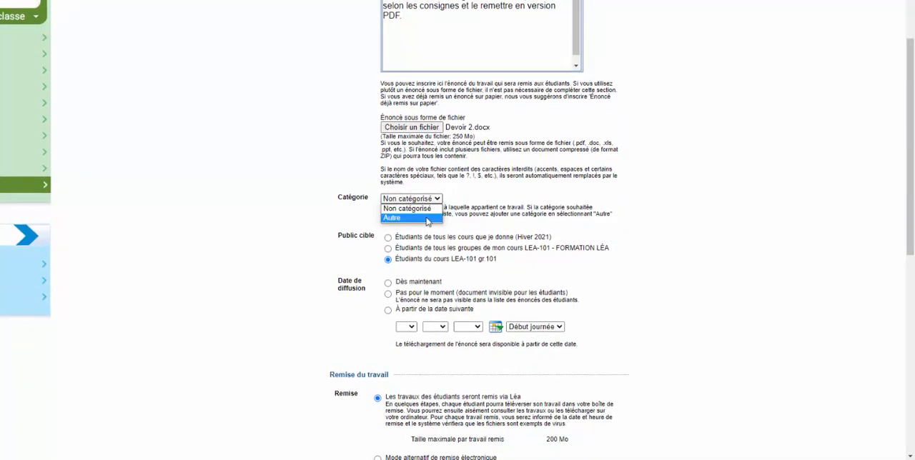
left_click(427, 218)
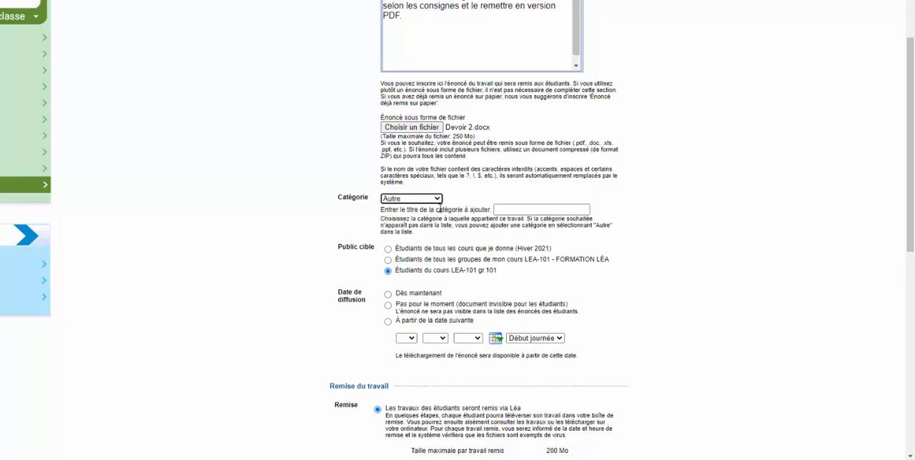
left_click(529, 206)
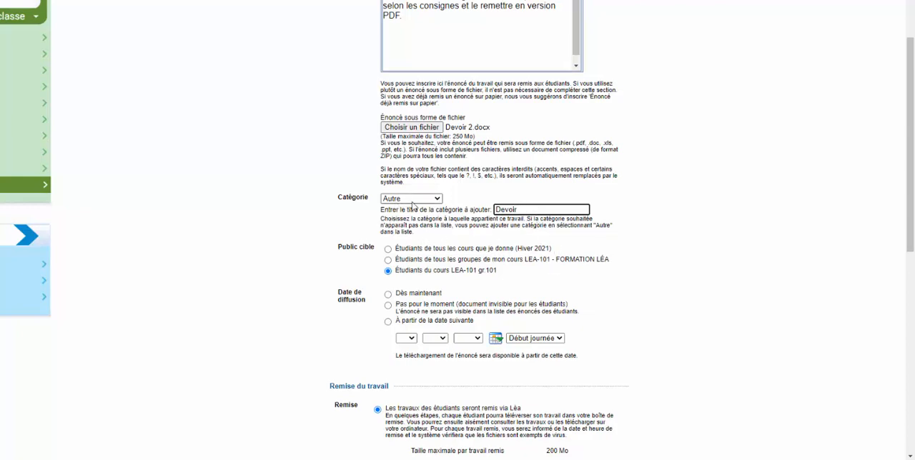
left_click(433, 201)
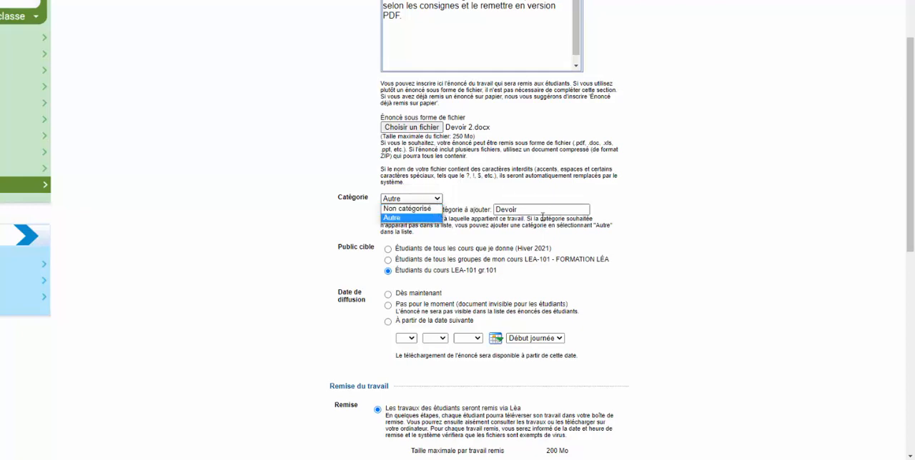
left_click(492, 231)
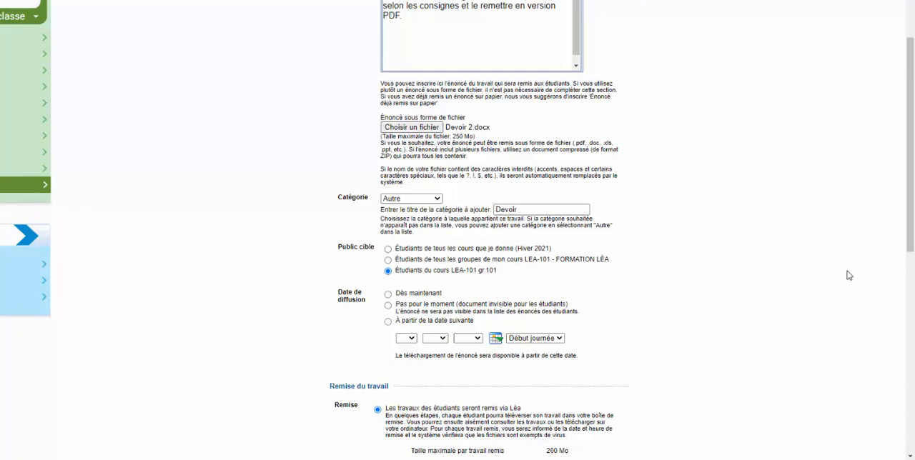
Step: Set the assignment's distribution date to "Dès maintenant"
scroll(910, 193, "down", 1)
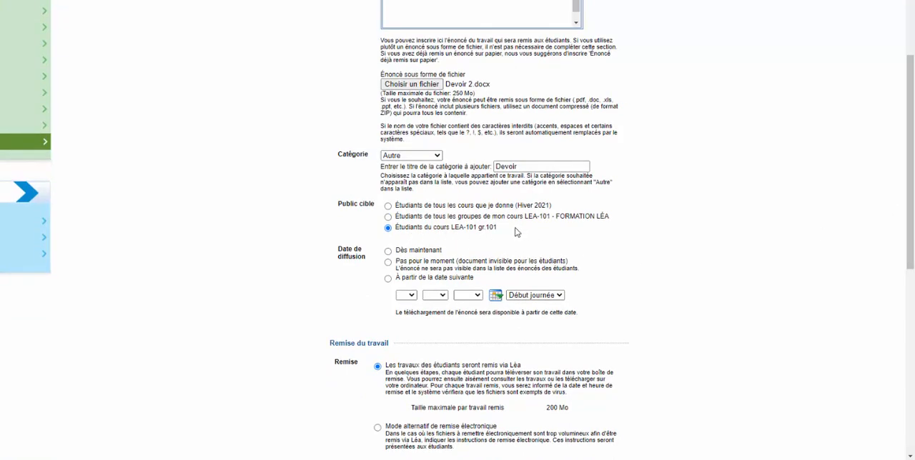
left_click_drag(910, 145, 912, 158)
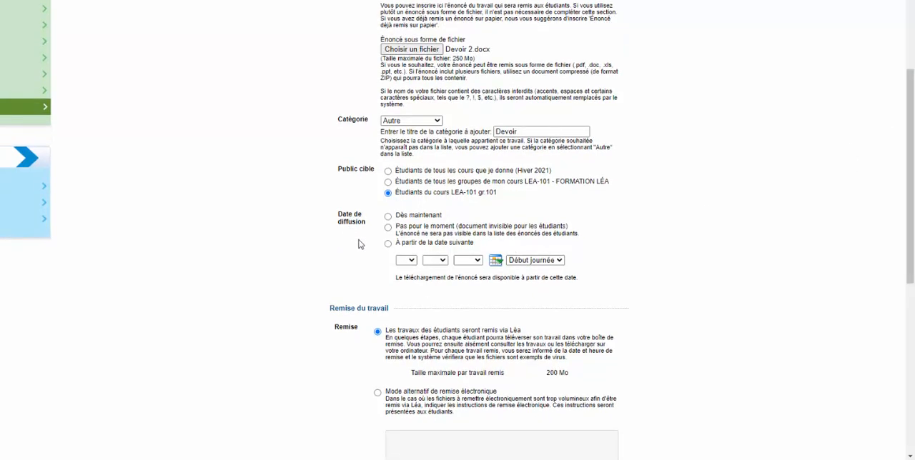
left_click(389, 216)
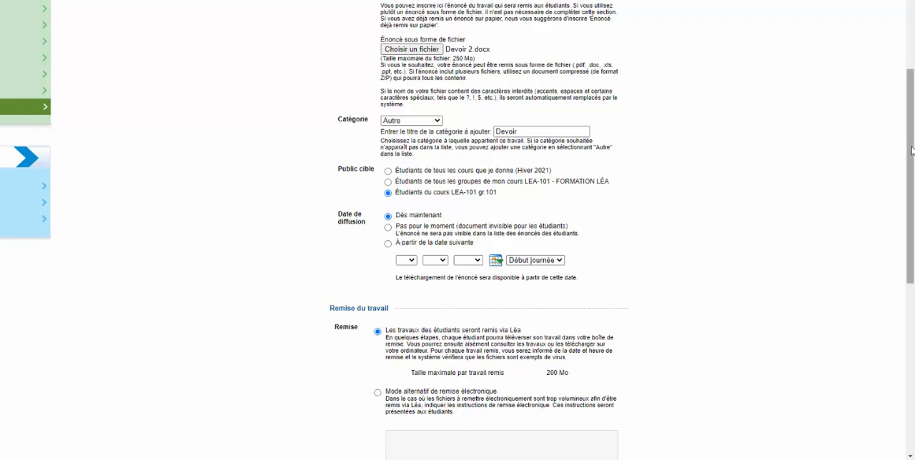
Step: Set the submission deadline to 27 September 2021 at 18:00
left_click_drag(911, 133, 910, 266)
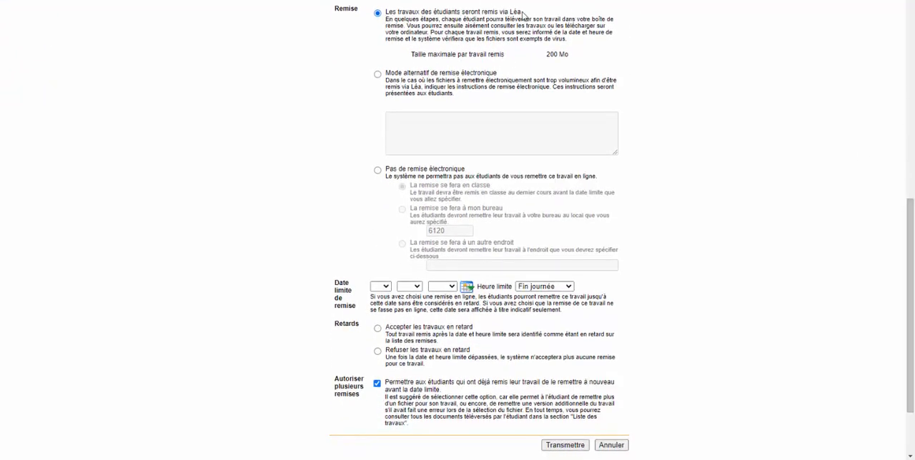
left_click_drag(523, 14, 391, 19)
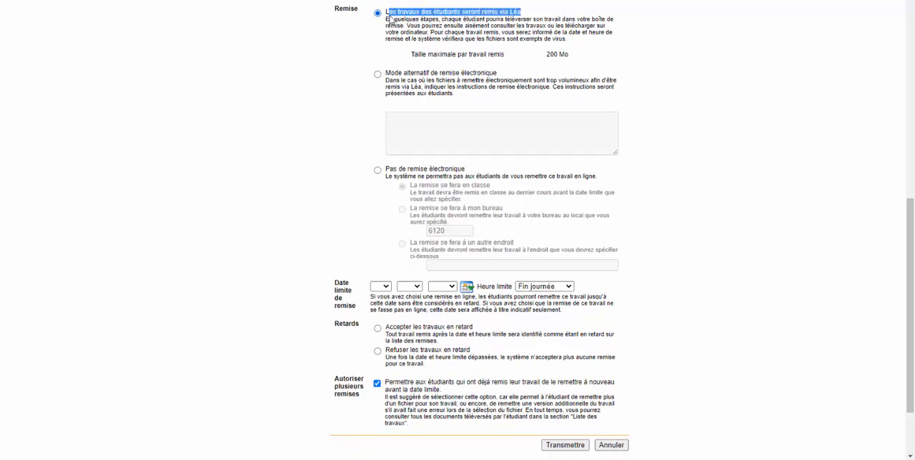
left_click(533, 25)
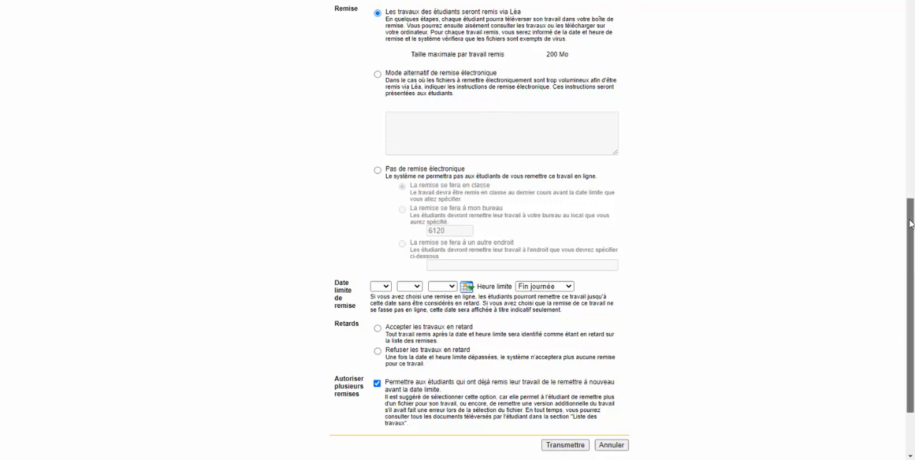
scroll(912, 247, "down", 1)
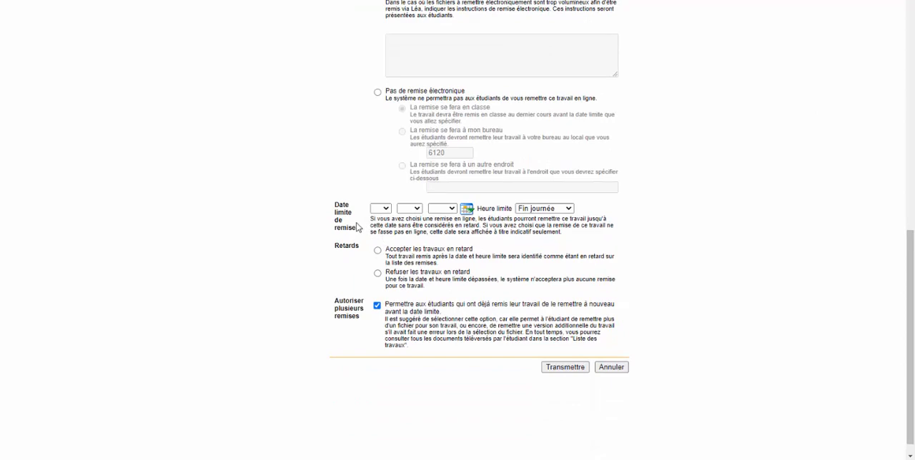
left_click(466, 209)
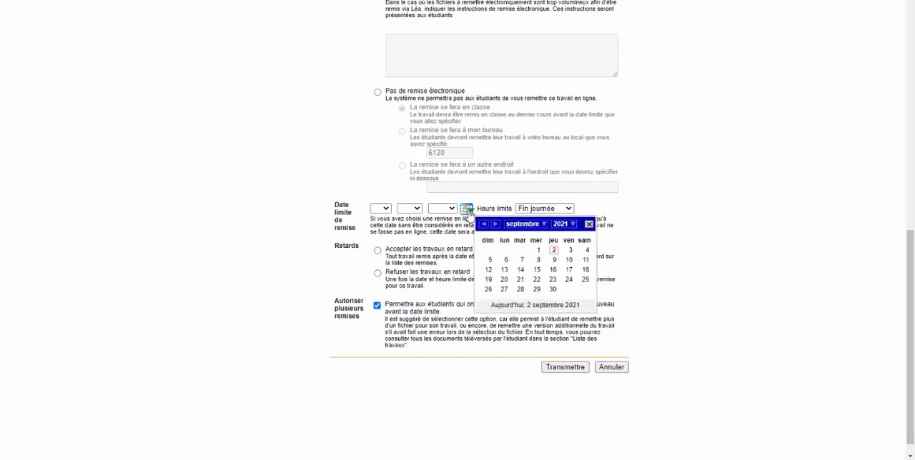
left_click(505, 289)
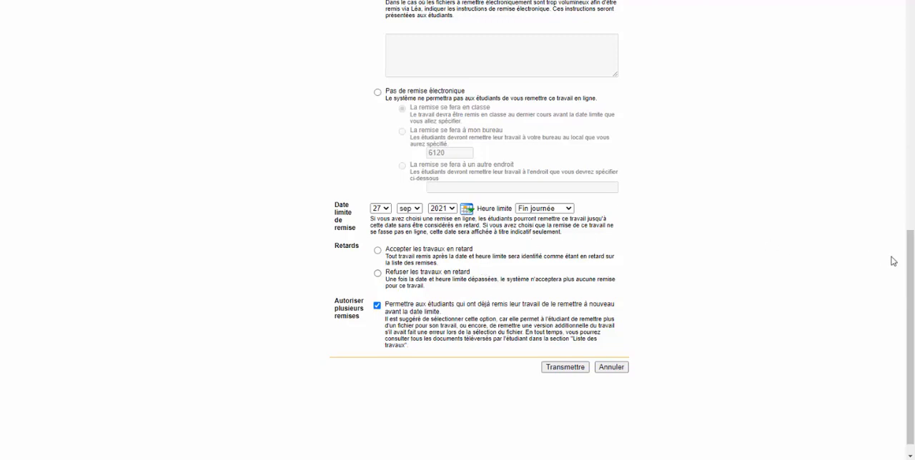
left_click_drag(910, 259, 911, 228)
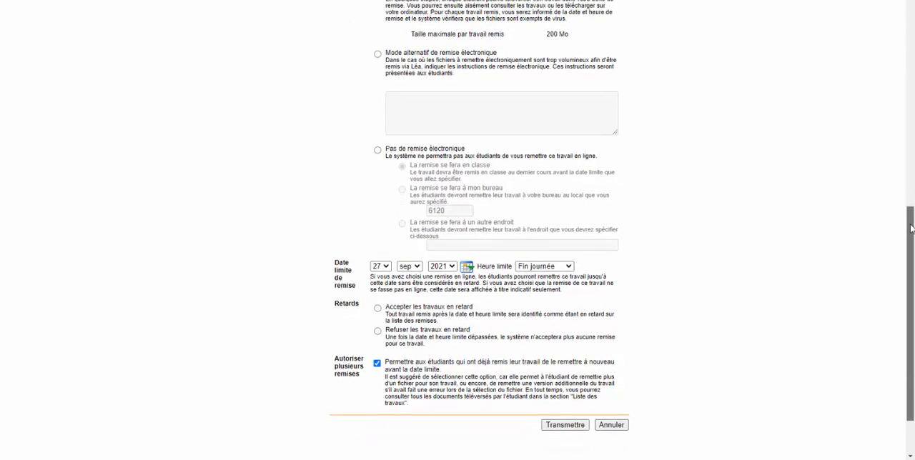
left_click(568, 266)
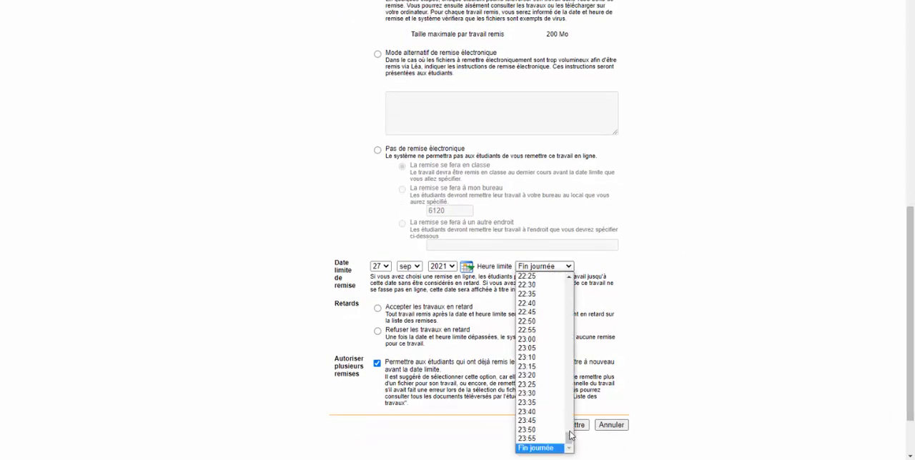
left_click_drag(570, 436, 571, 409)
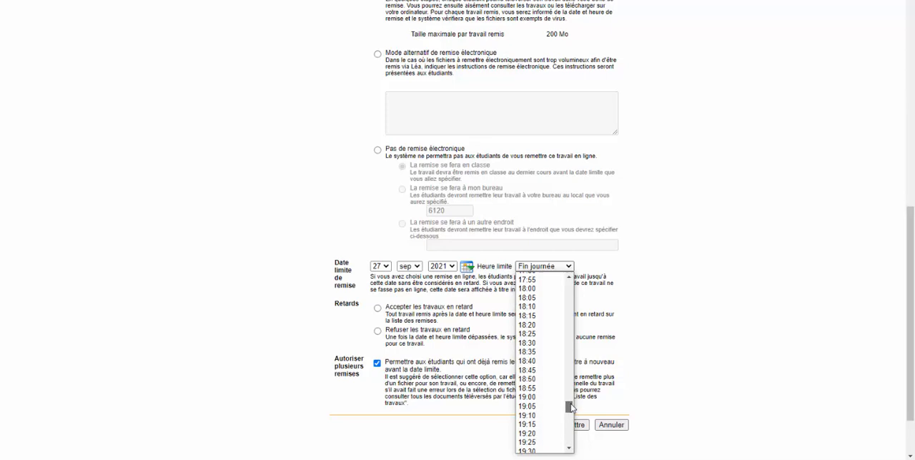
left_click(544, 289)
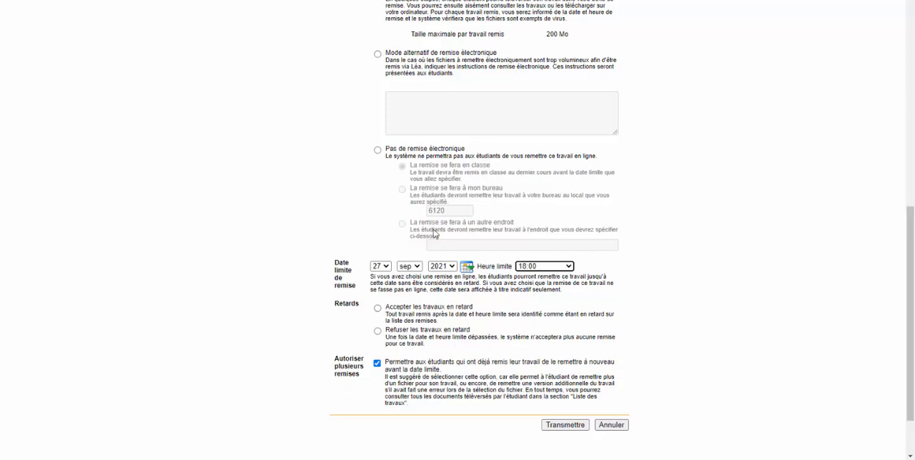
Step: Choose submission via Léa with late work accepted, and submit the new assignment
left_click(377, 55)
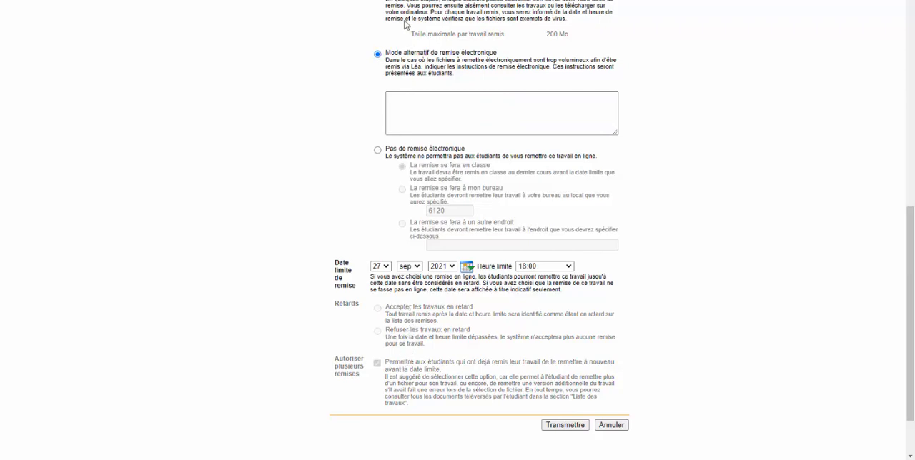
left_click(379, 0)
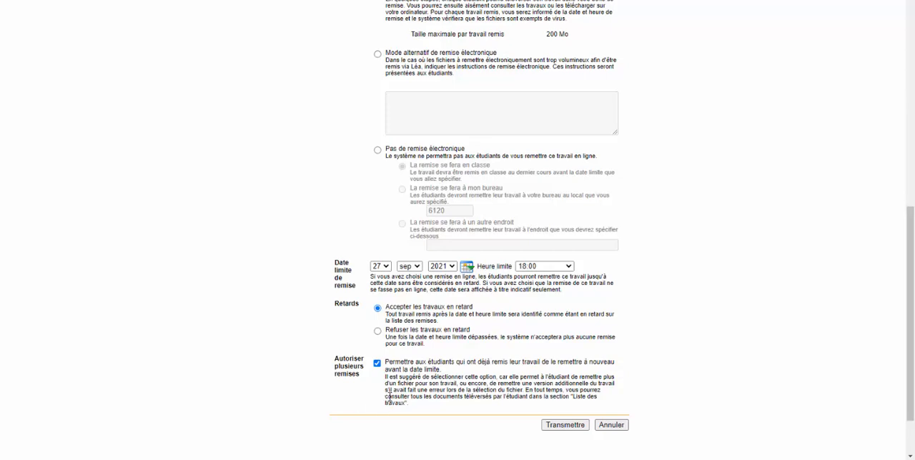
left_click(565, 425)
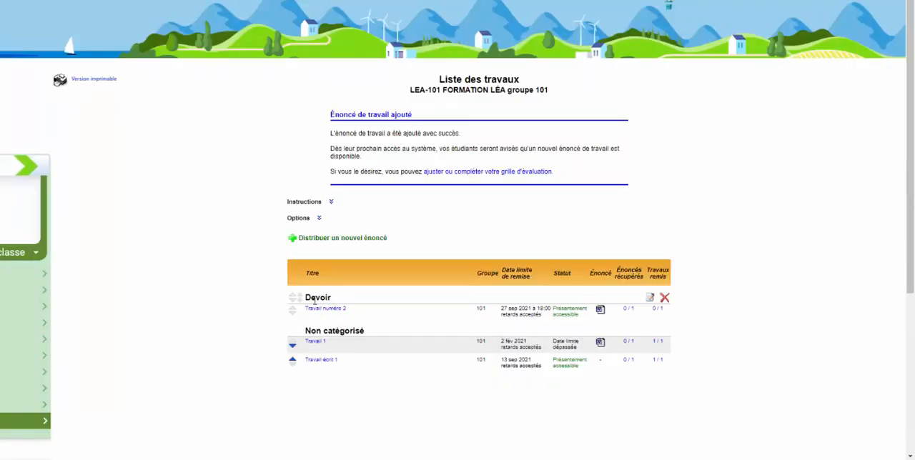
Step: Open "Travail numéro 2" in the Devoir category and examine its editable settings
left_click_drag(334, 303, 307, 301)
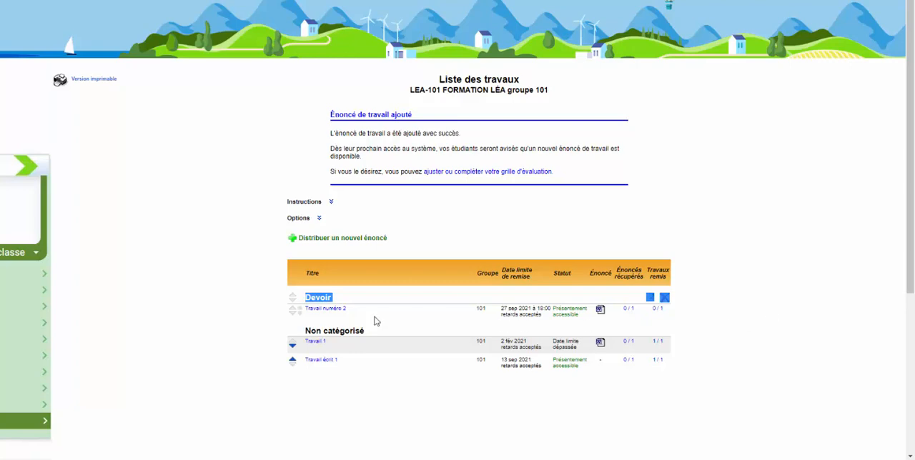
left_click(326, 311)
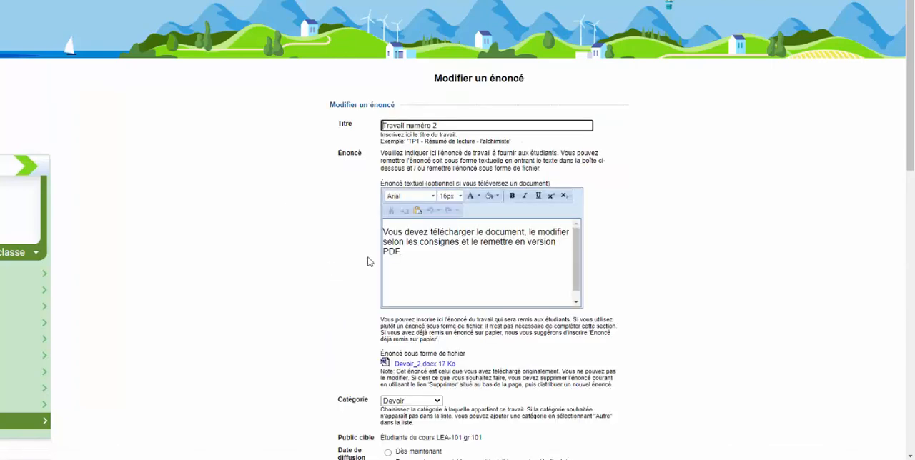
left_click_drag(911, 36, 877, 313)
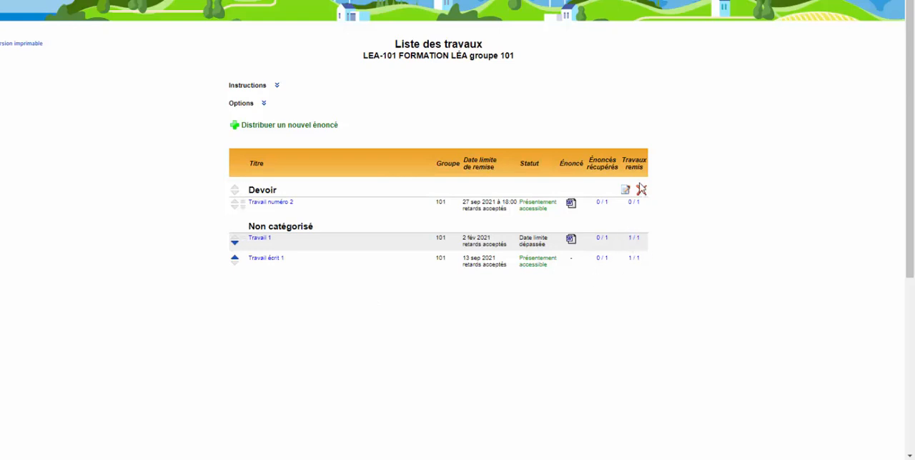
Step: Open the student submissions for "Travail 1"
left_click(635, 240)
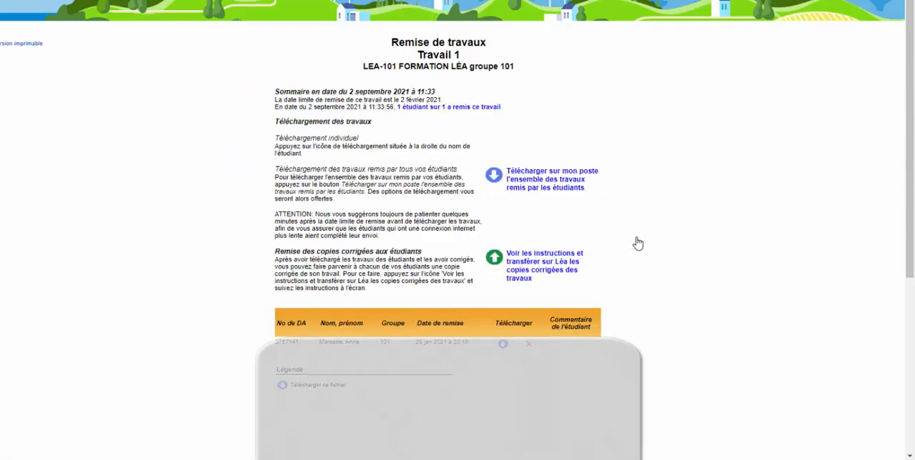
Step: Download all student submissions for "Travail 1" as a ZIP file, including only each student's last submission
scroll(908, 30, "down", 3)
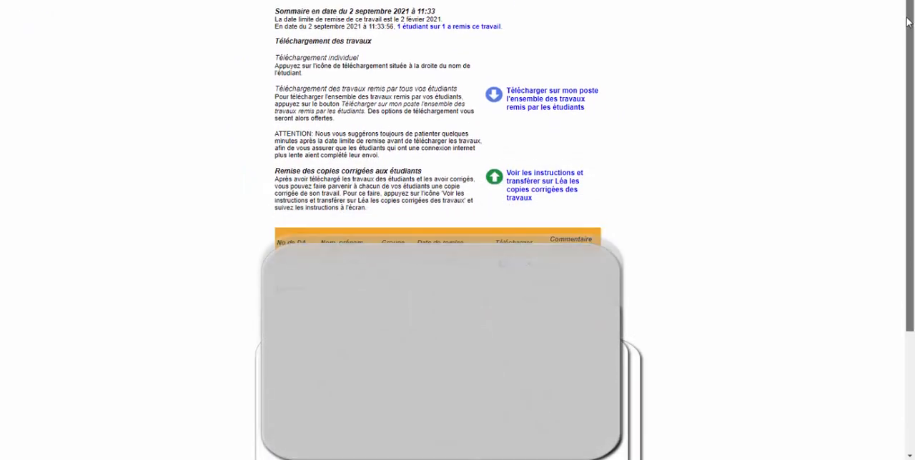
left_click_drag(907, 27, 907, 19)
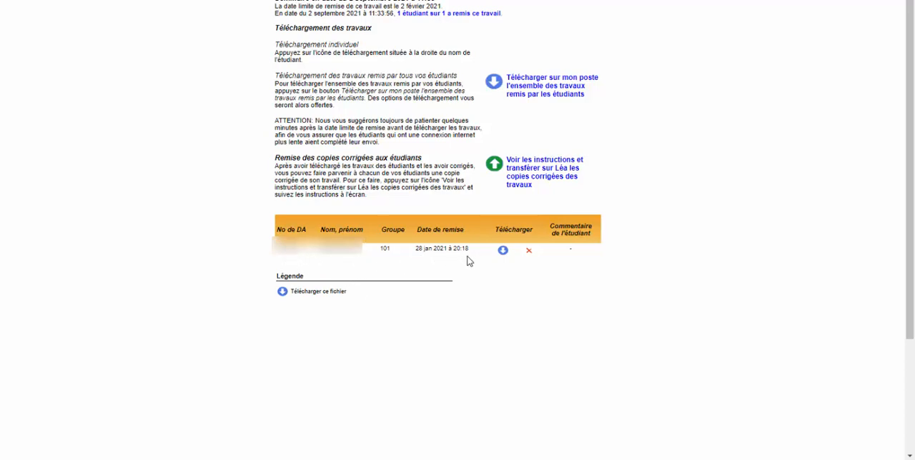
left_click(552, 97)
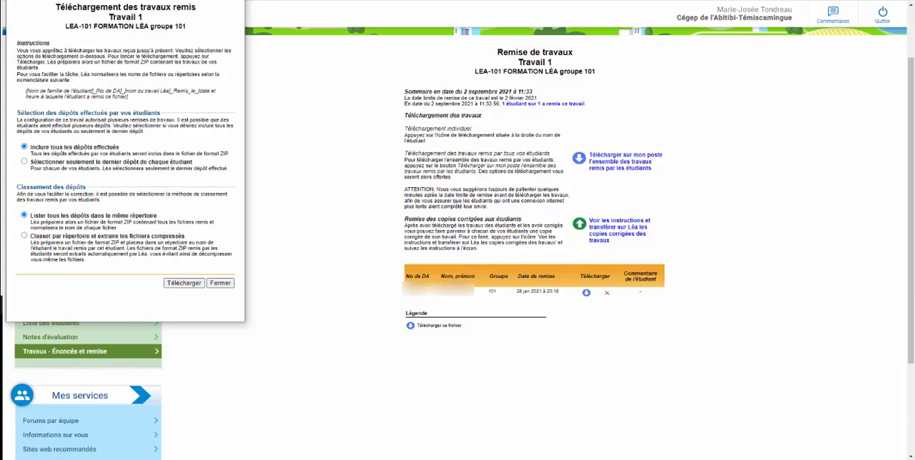
left_click_drag(135, 0, 248, 43)
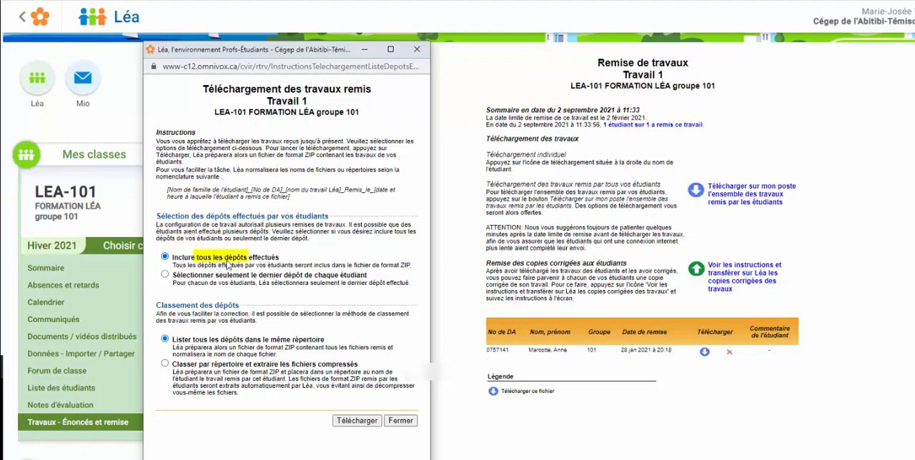
left_click(170, 277)
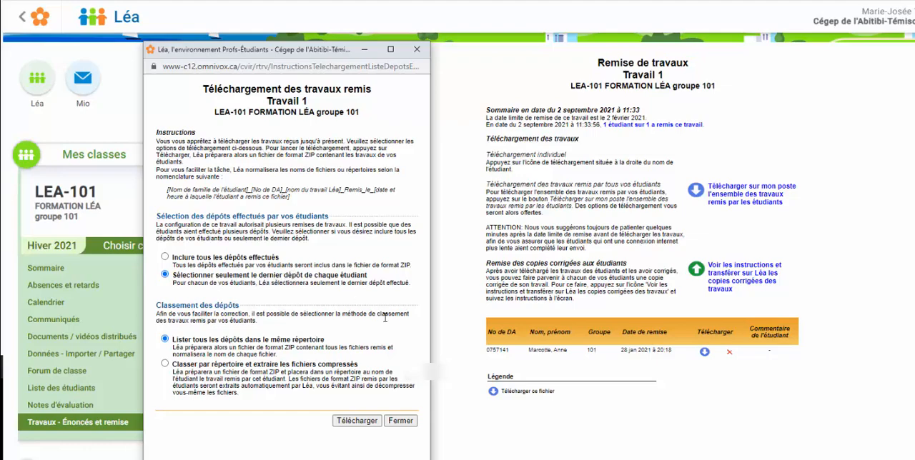
left_click(355, 421)
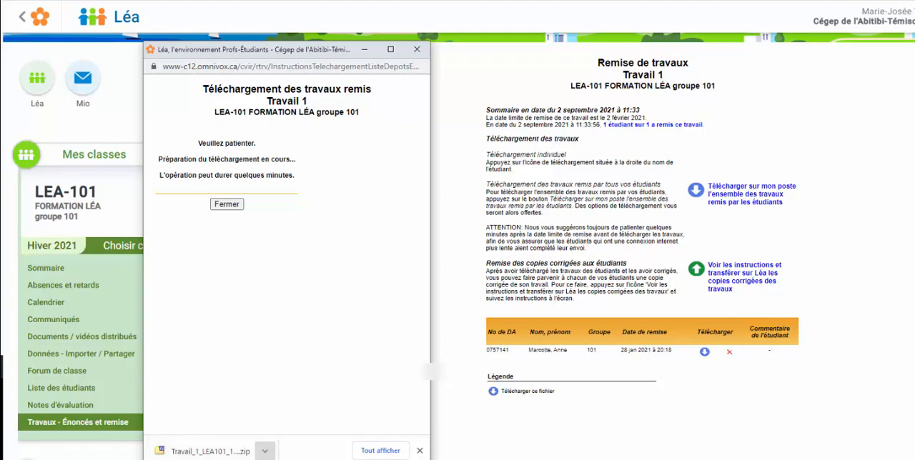
left_click(204, 451)
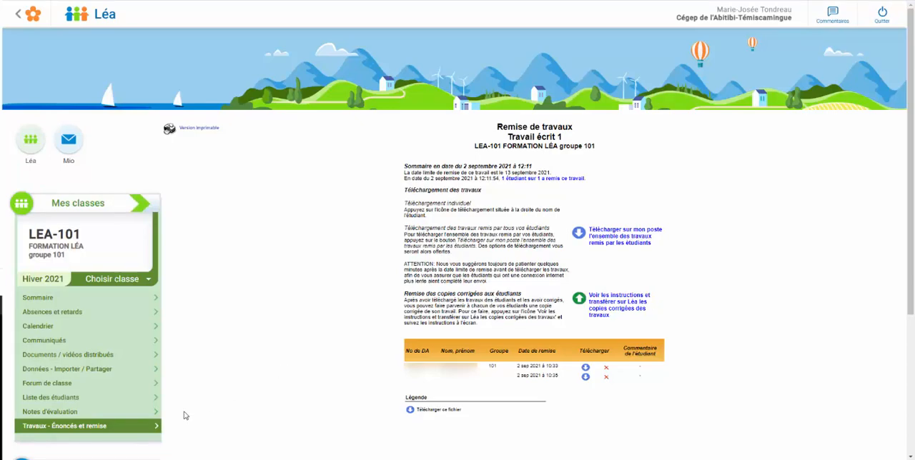
Step: Switch to File Explorer and move the archive "Travail_ecrit_1_LEA101_101 (1)" from Téléchargements to the Bureau folder
left_click(214, 458)
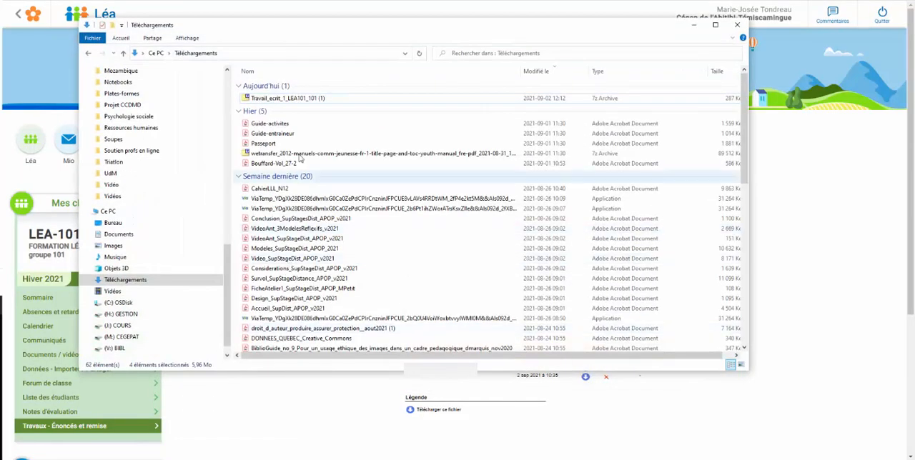
left_click(271, 100)
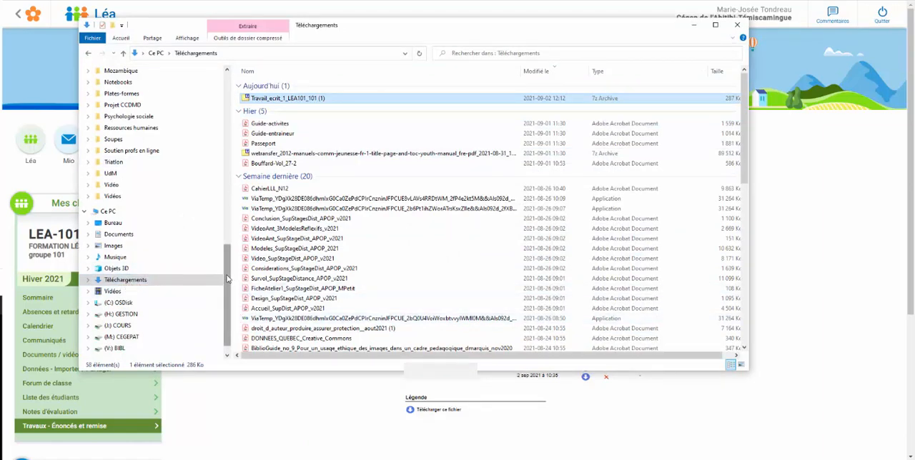
mouse_move(228, 270)
left_mouse_down()
mouse_move(227, 107)
mouse_move(223, 276)
left_mouse_up()
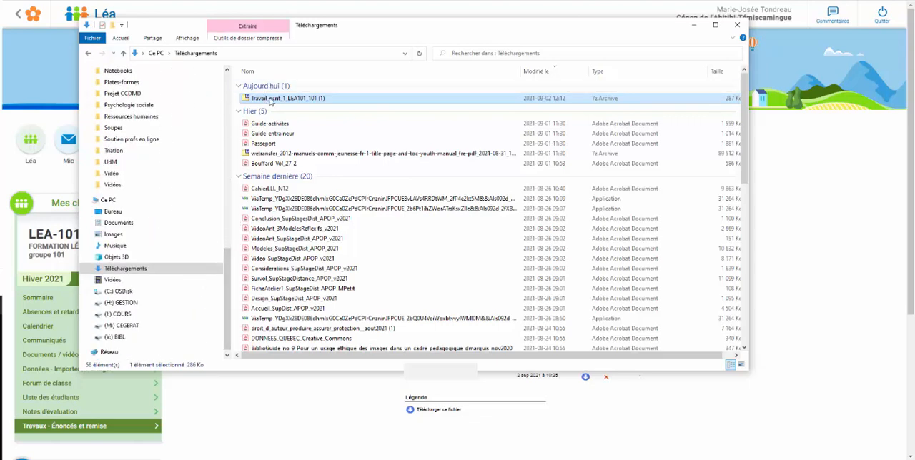
left_click_drag(273, 101, 148, 213)
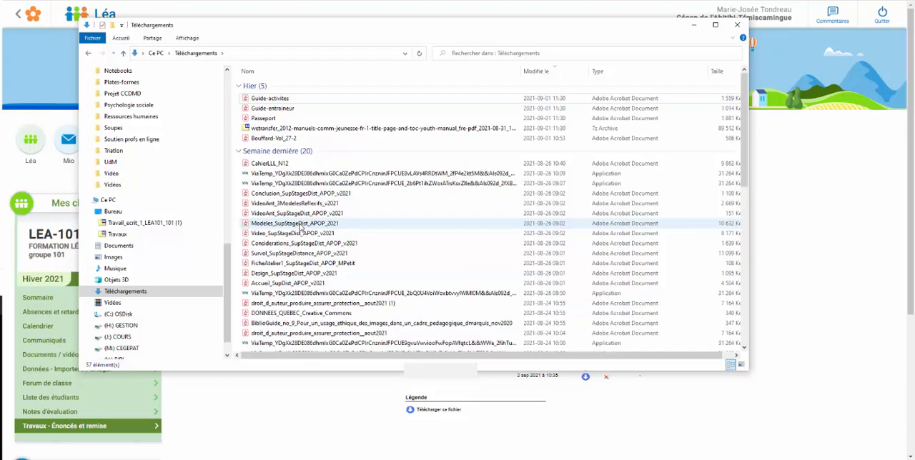
Step: Go to the Bureau folder and open the archive "Travail_ecrit_1_LEA101_101 (1)" in 7-Zip
mouse_move(94, 433)
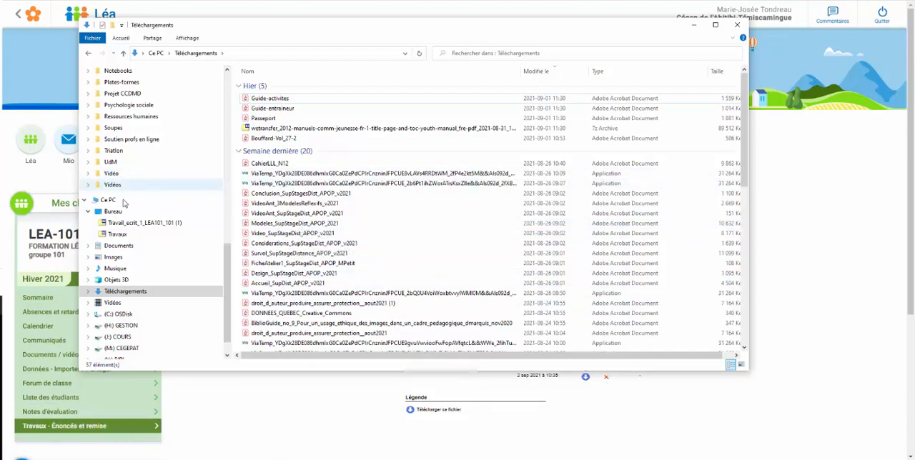
left_click(113, 212)
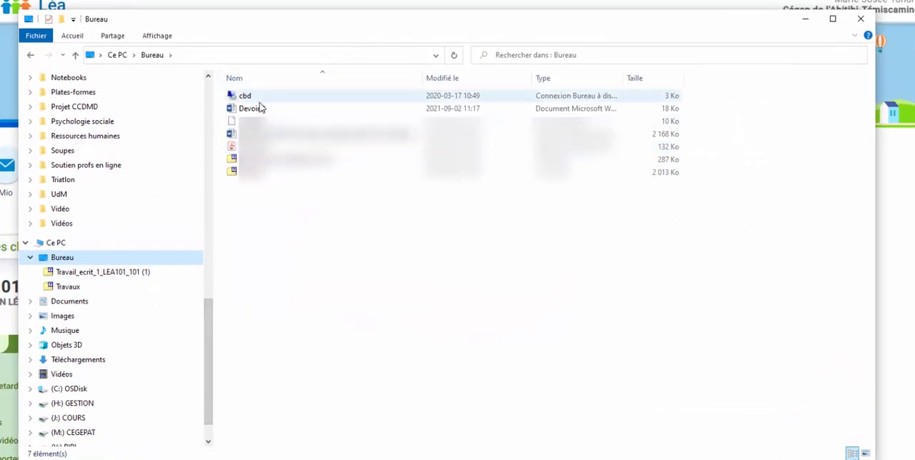
left_click(261, 163)
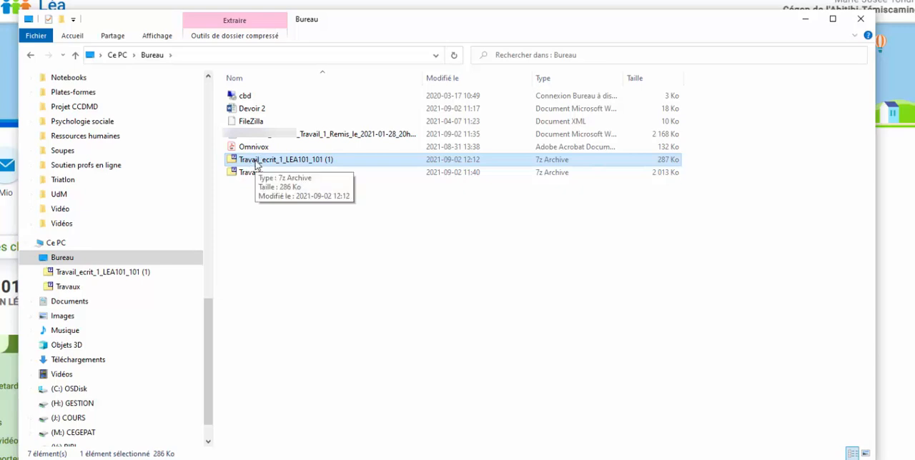
double_click(256, 164)
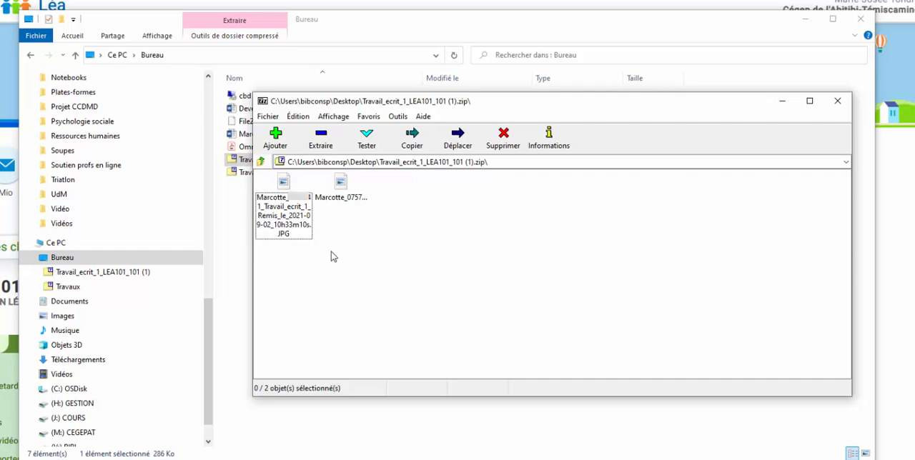
Step: Extract both submission files from the archive to the Bureau folder
left_click(285, 188)
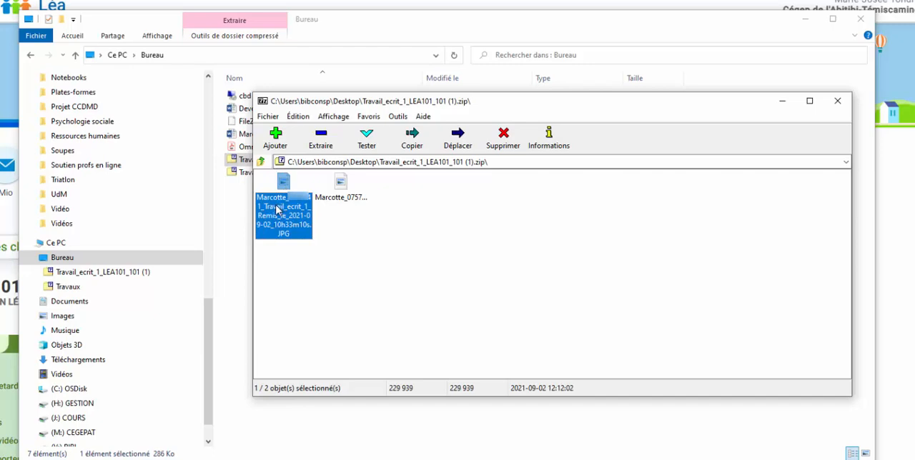
left_click(347, 189, "ctrl")
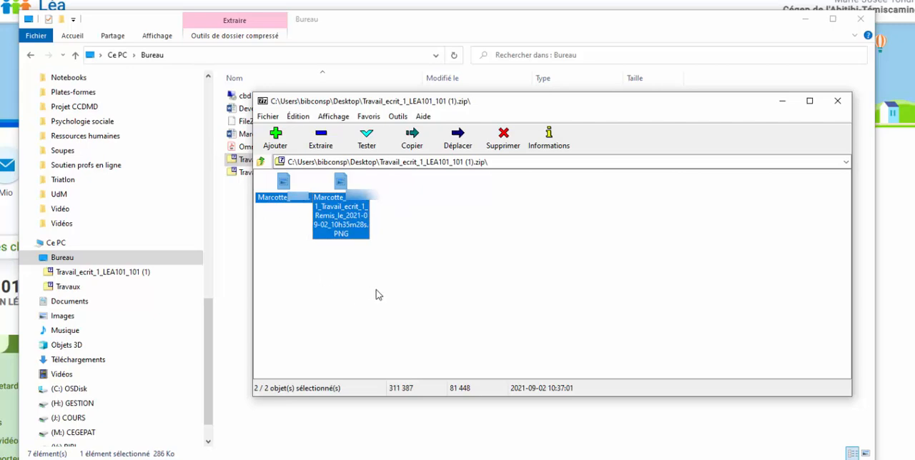
left_click(427, 220)
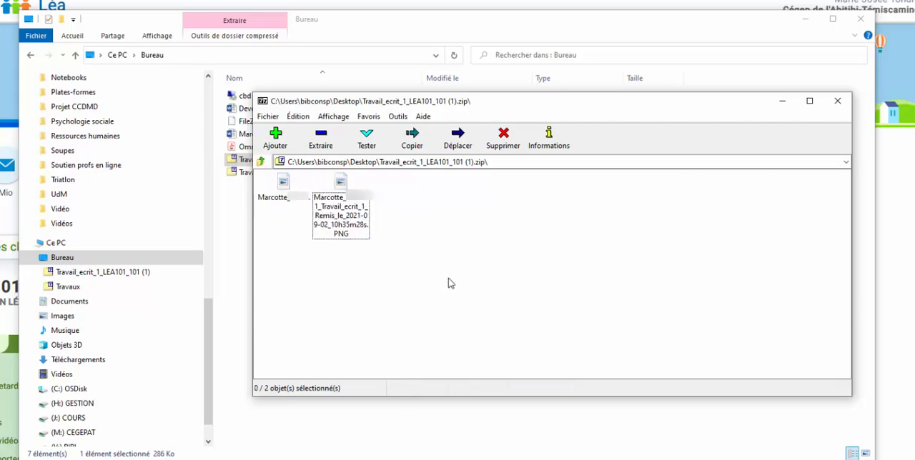
left_click_drag(456, 286, 252, 134)
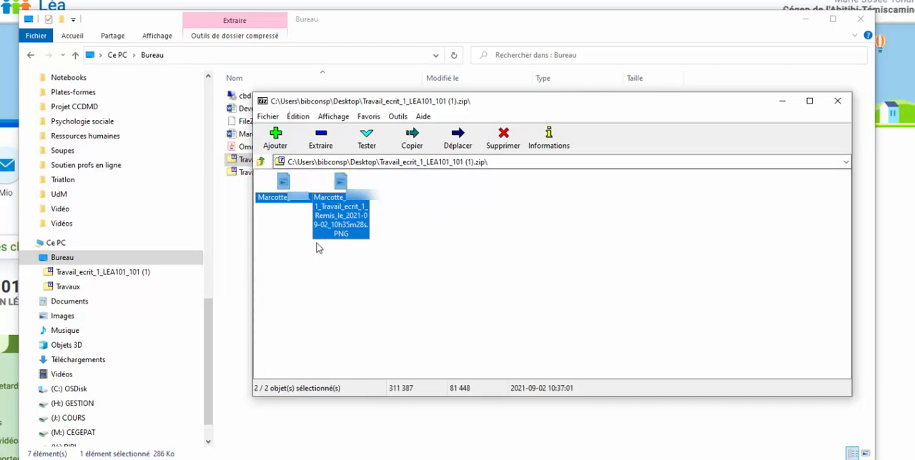
left_click(320, 140)
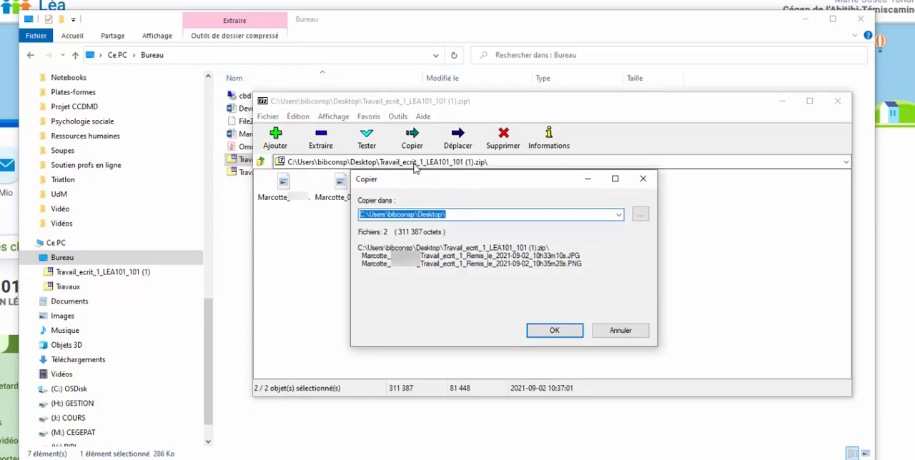
left_click(640, 217)
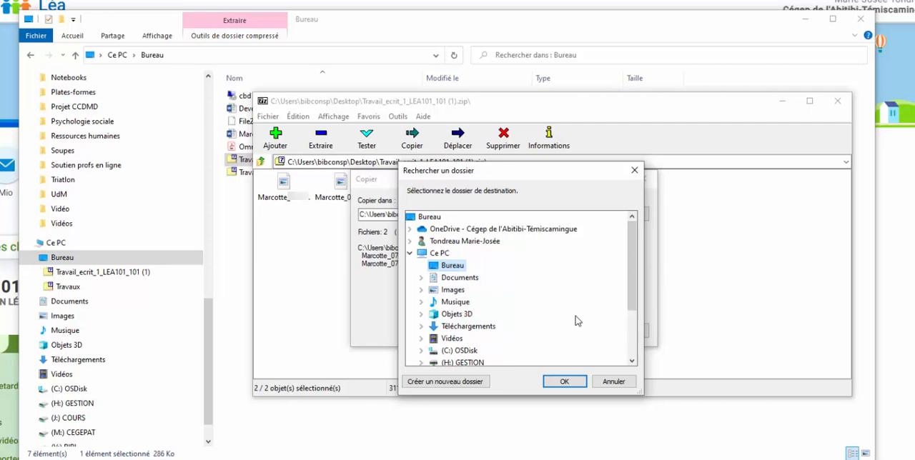
left_click(564, 383)
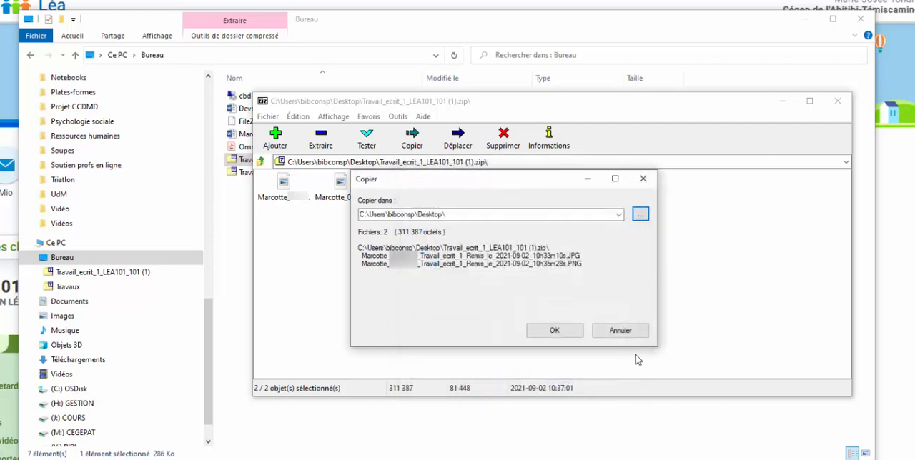
left_click(569, 333)
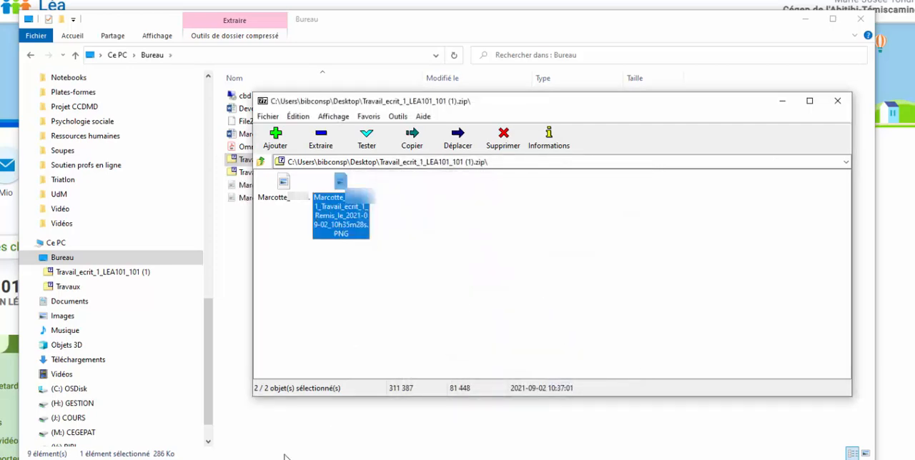
Step: Return to the Bureau folder and check the extracted JPG and PNG submission files
left_click(176, 459)
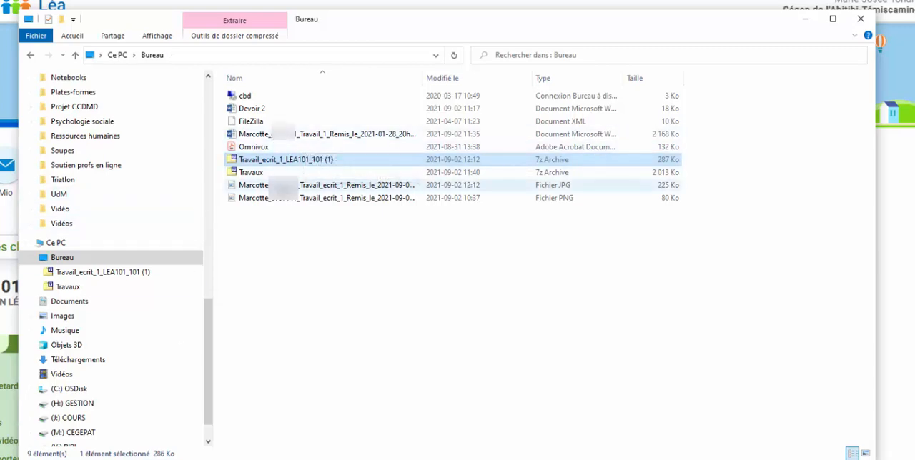
left_click(284, 185)
left_click(286, 198)
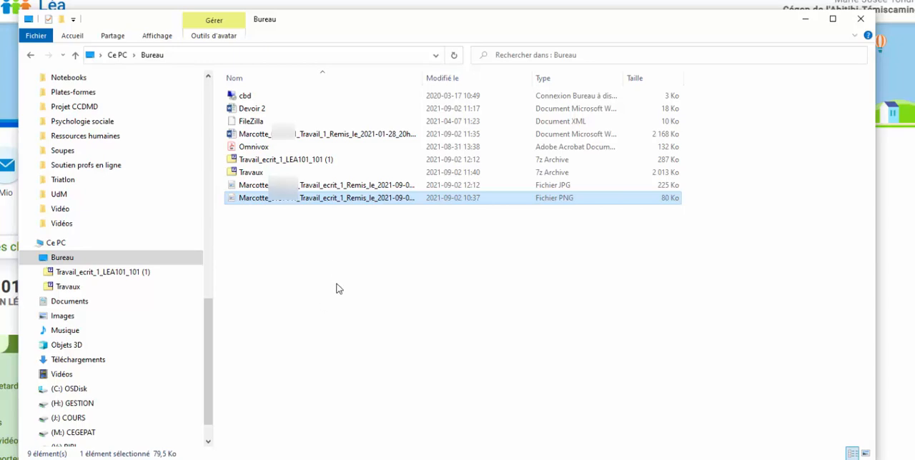
Step: Compress the JPG and PNG submission files together into the 7-Zip archive "Desktop.7z"
left_click(319, 190, "ctrl")
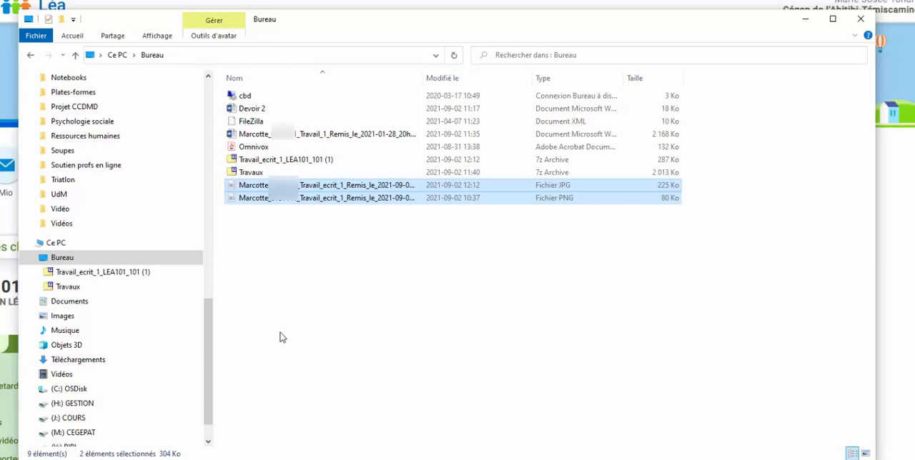
left_click(326, 272)
left_click_drag(304, 244, 349, 185)
right_click(323, 192)
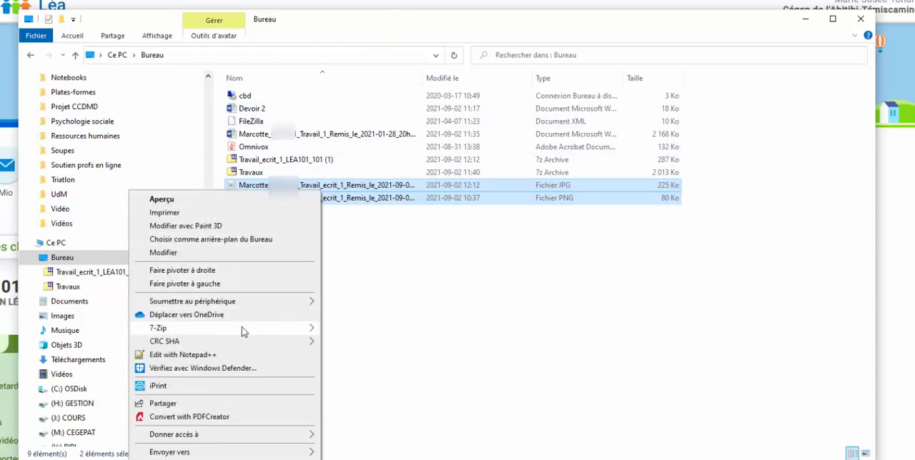
mouse_move(238, 331)
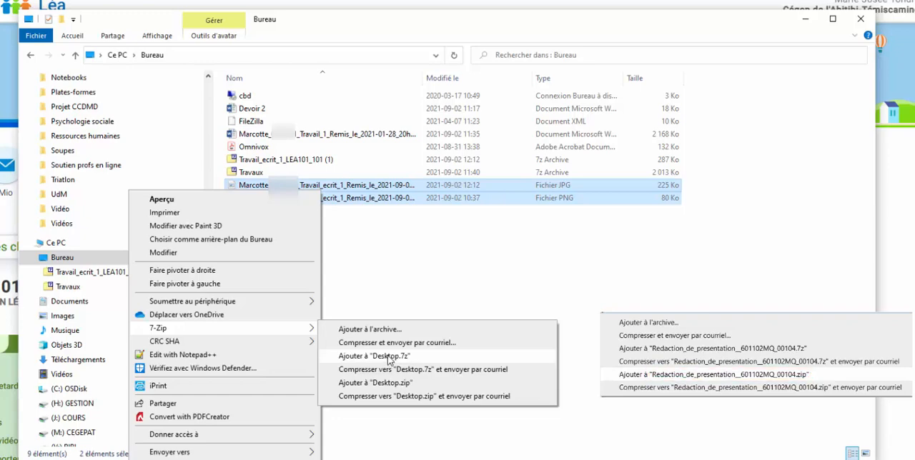
left_click(388, 360)
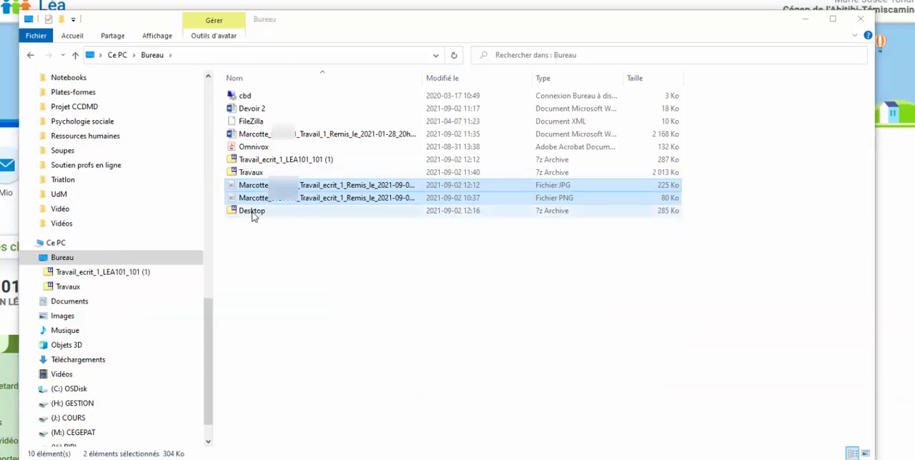
Step: Open the new "Desktop" archive to check which files it contains, and close it
left_click(254, 216)
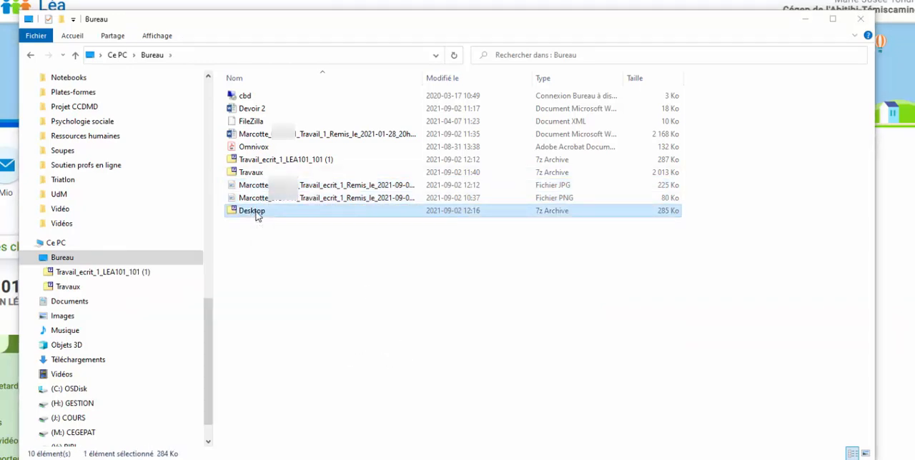
double_click(256, 213)
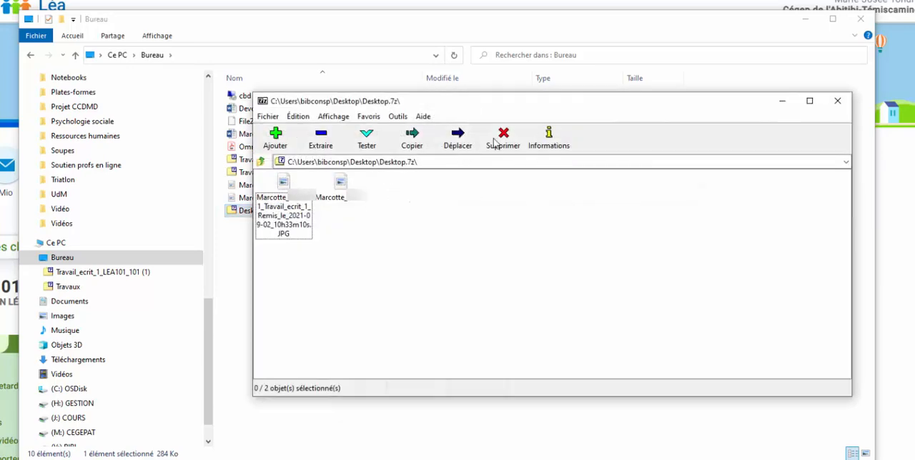
left_click(837, 101)
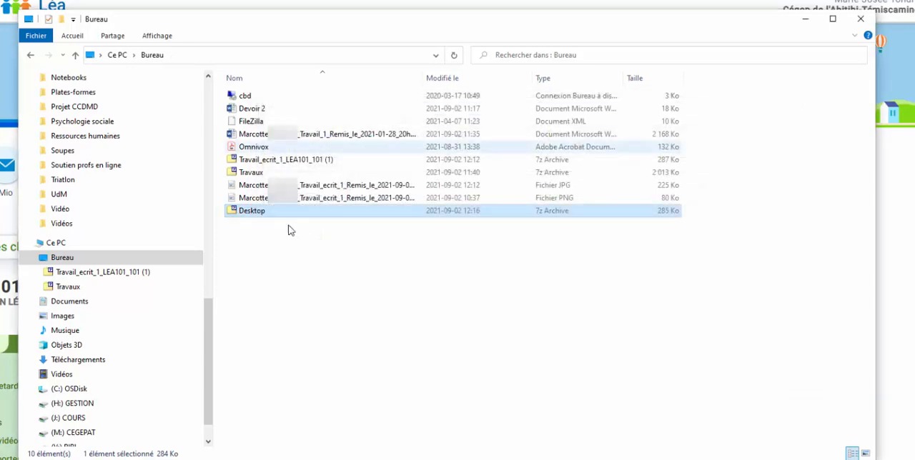
Step: Rename the "Desktop" archive as "Travaux"
right_click(246, 215)
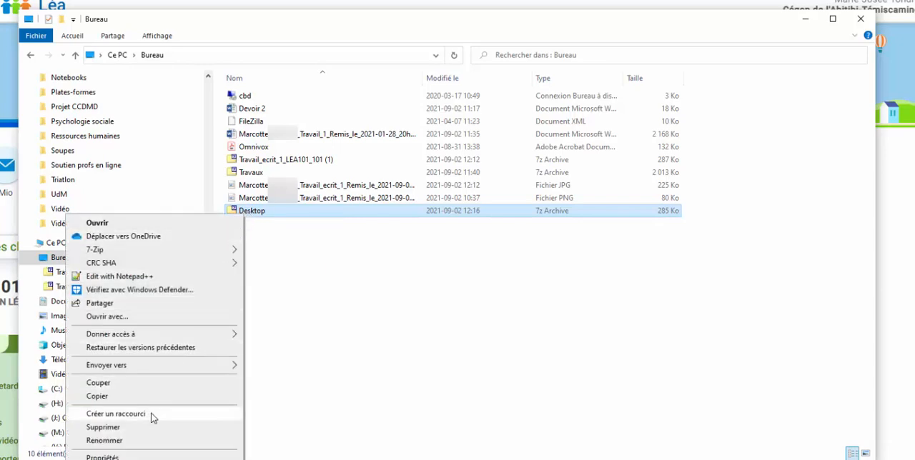
left_click(104, 441)
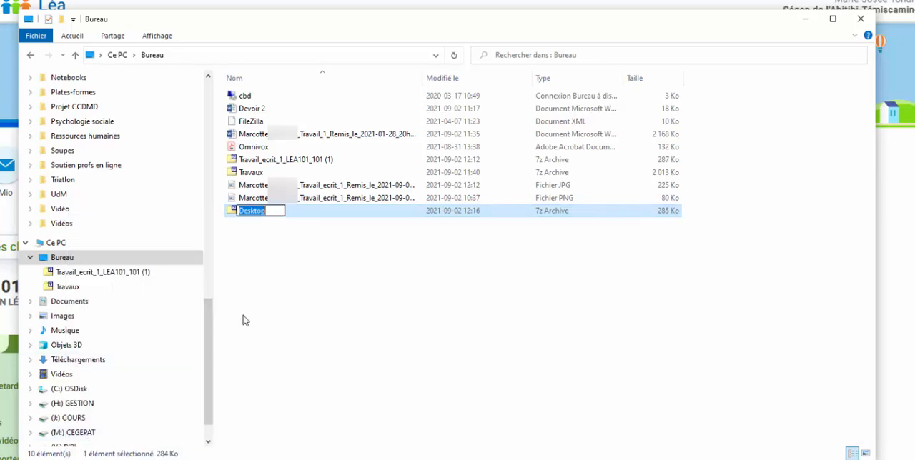
type("Travaux")
key("Return")
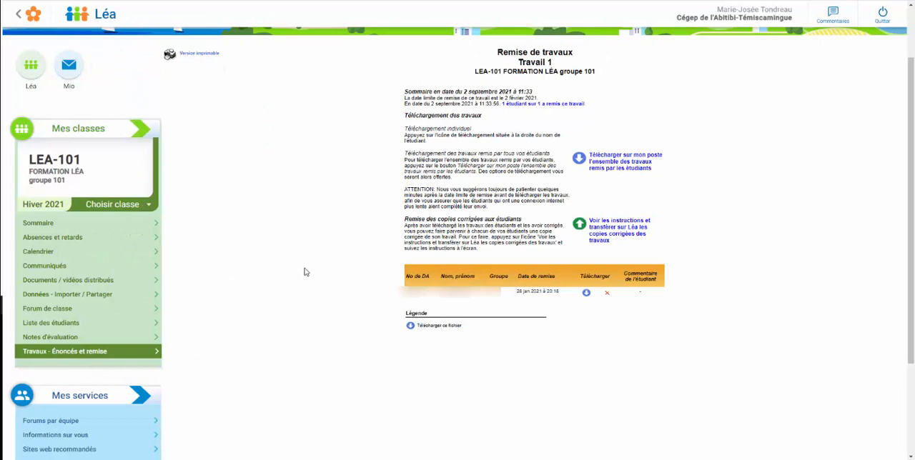
Step: Open the corrected-copies transfer window for Travail 1 and highlight the instructions on submitting several copies and the required archive name
left_click(604, 238)
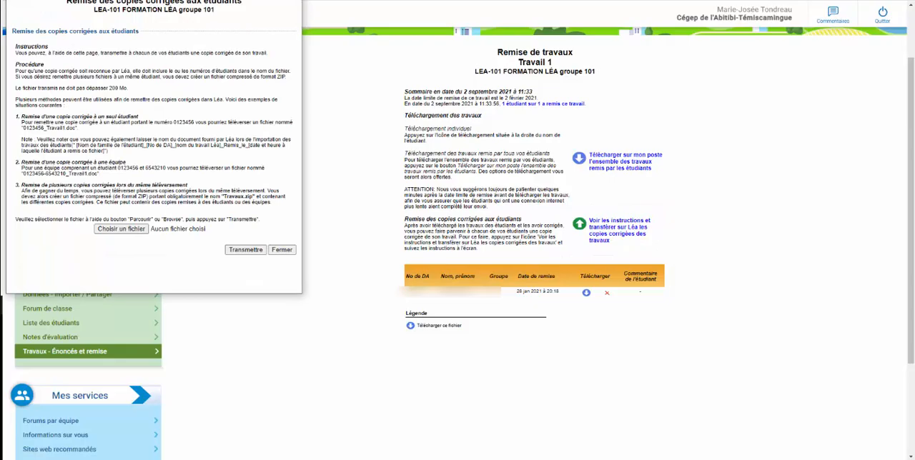
left_click_drag(186, 0, 248, 55)
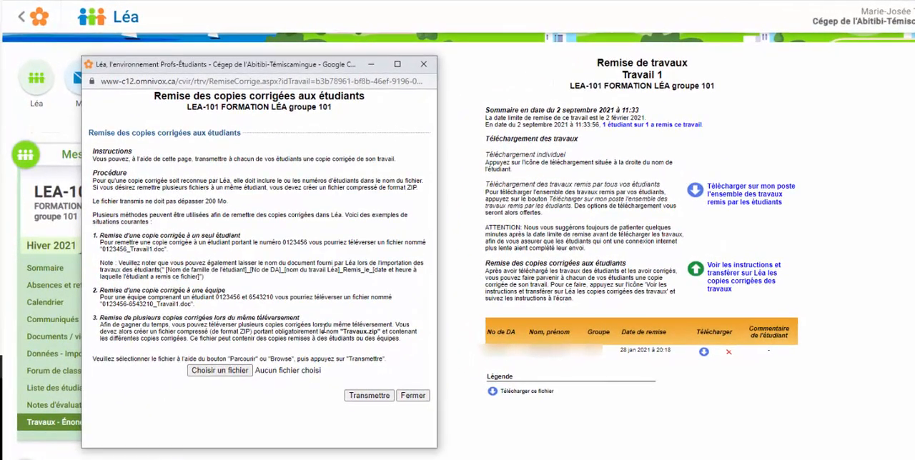
left_click_drag(298, 318, 107, 323)
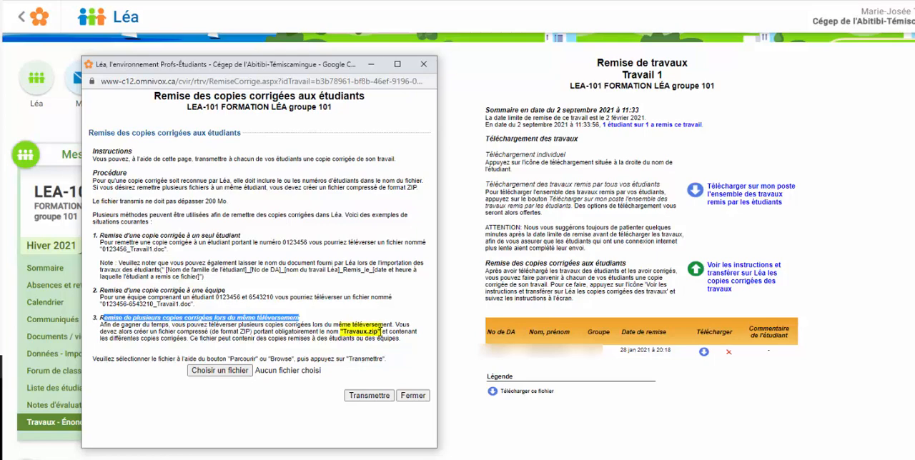
left_click_drag(381, 333, 340, 332)
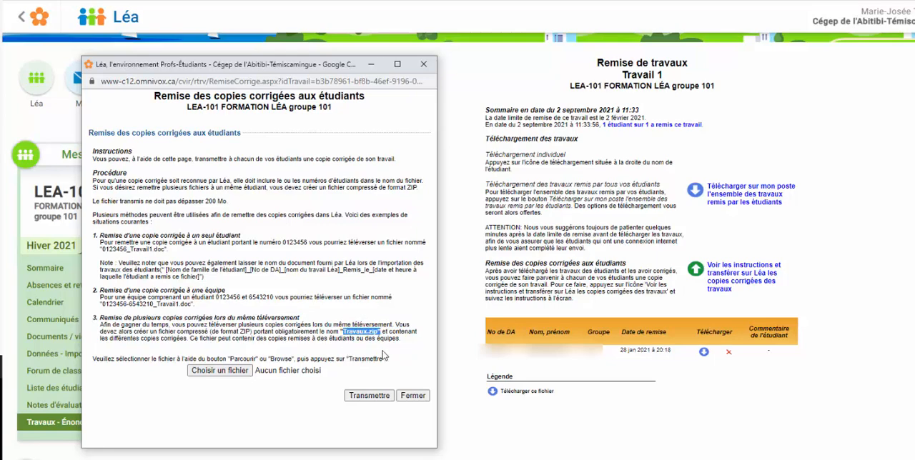
Step: Choose the Travaux.zip archive from the Bureau folder and transmit it to Léa as the corrected copies
left_click(216, 371)
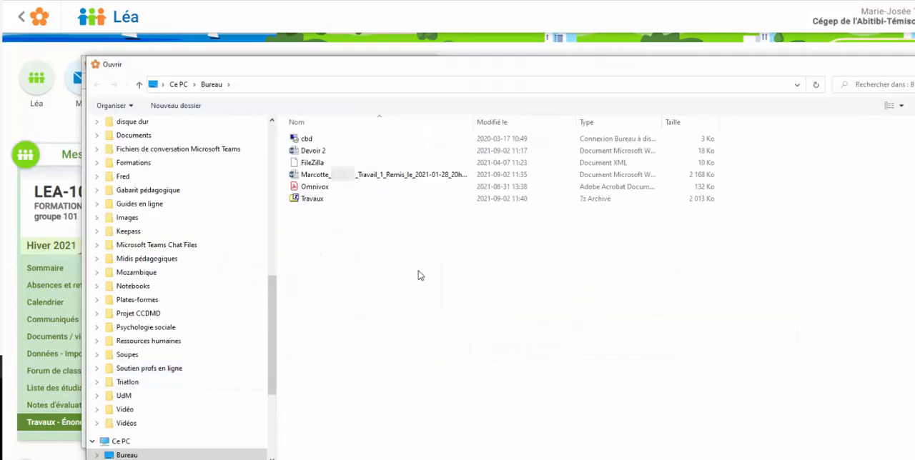
double_click(320, 199)
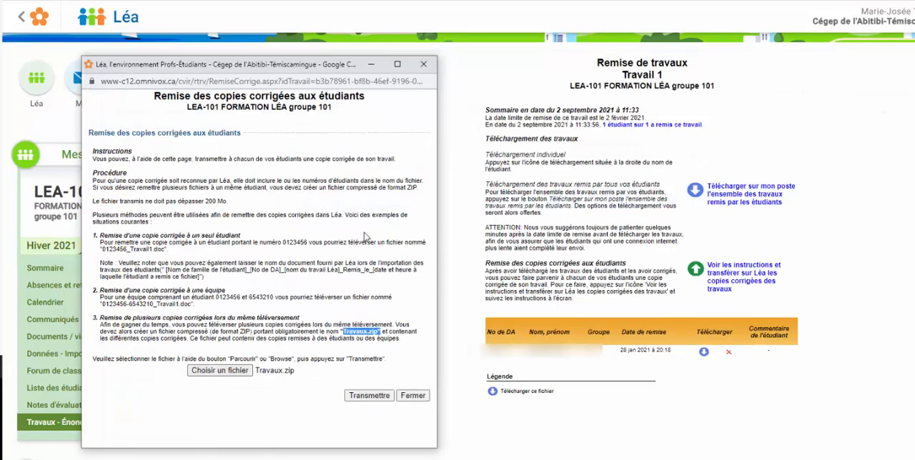
left_click(360, 398)
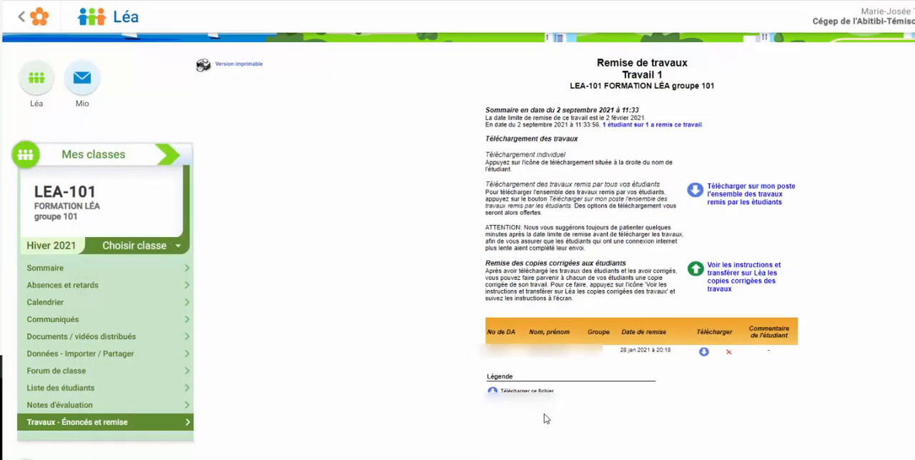